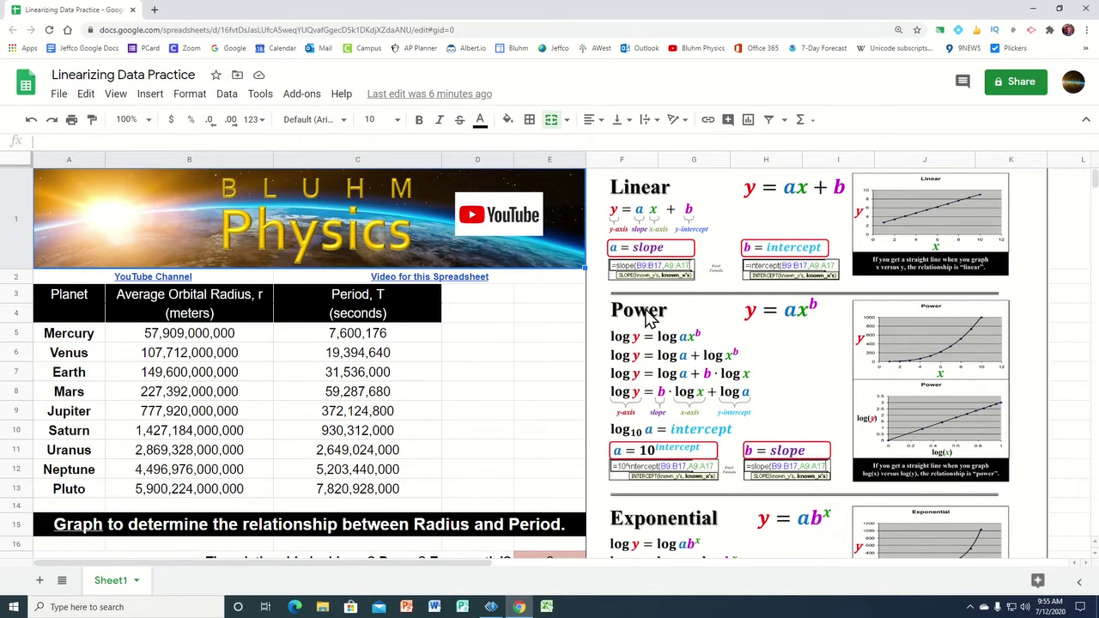
# - Review the Linear, Power and Exponential reference equations and their spreadsheet formulas beside the planet table
pyautogui.scroll(-2, 863, 442)
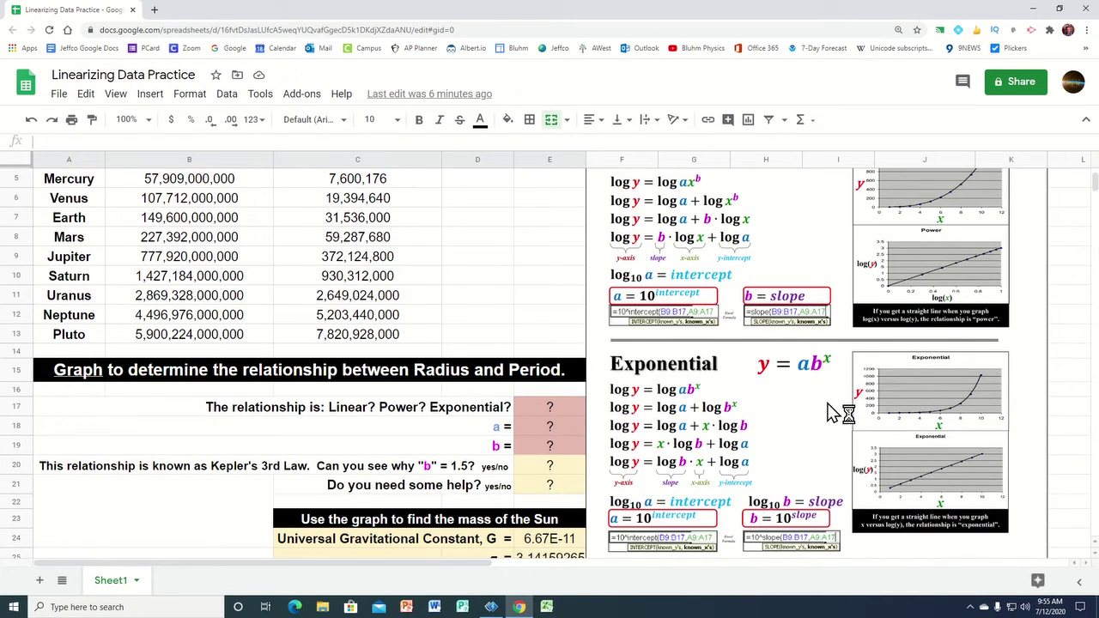
pyautogui.scroll(1, 831, 412)
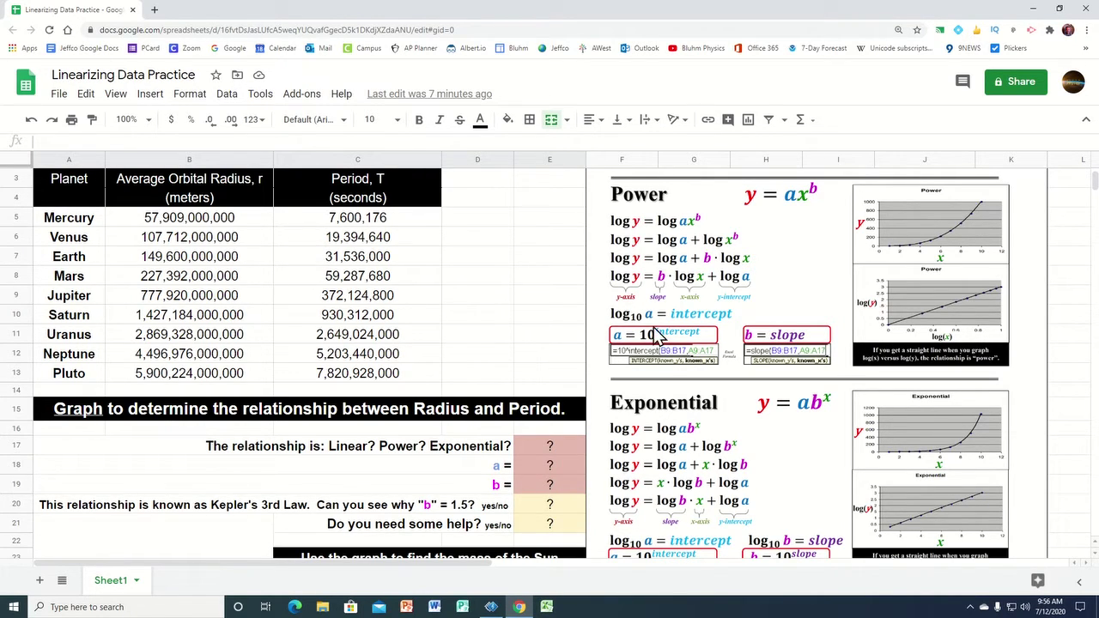
pyautogui.scroll(-1, 933, 403)
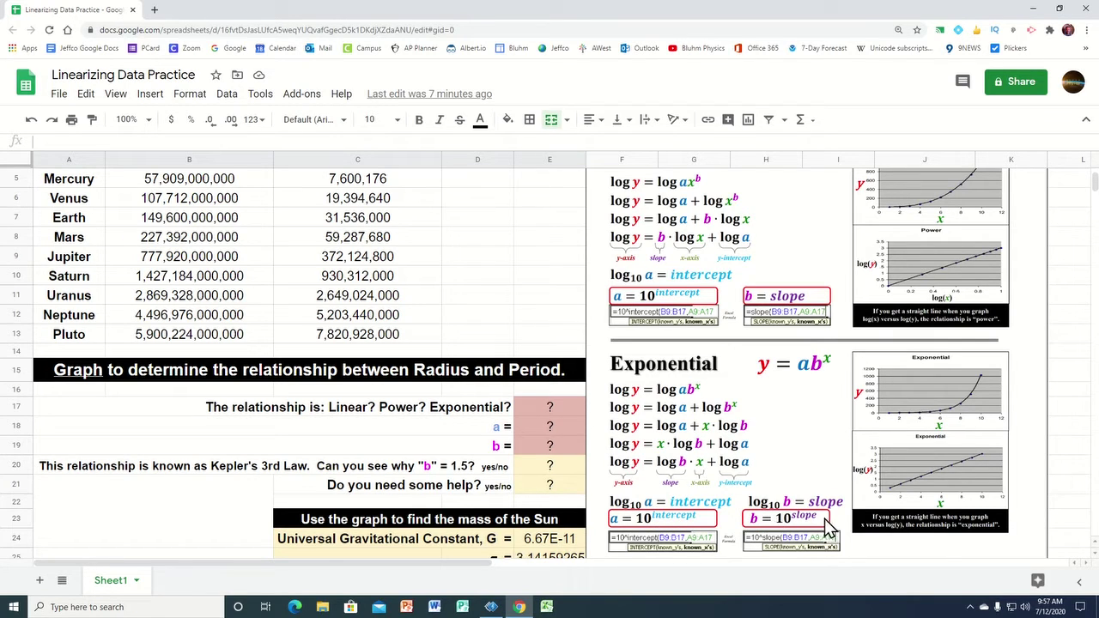
pyautogui.scroll(1, 421, 440)
pyautogui.scroll(2, 420, 440)
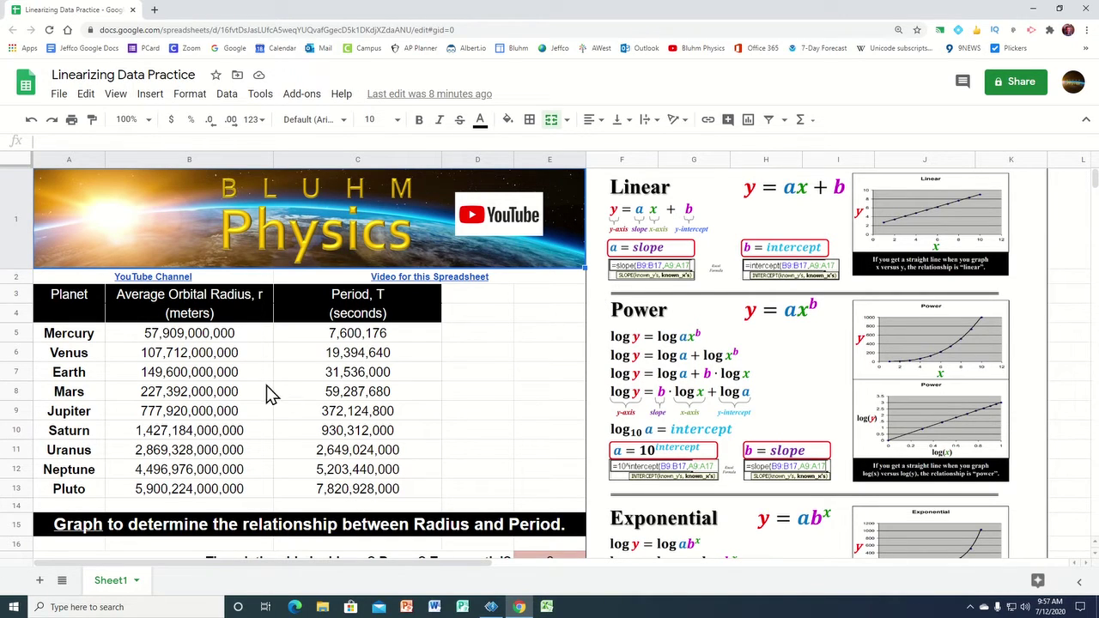
# - Plot period against orbital radius from B5:C13 as a scatter chart to check its shape, and delete the chart
pyautogui.moveTo(213, 339); pyautogui.dragTo(352, 496)
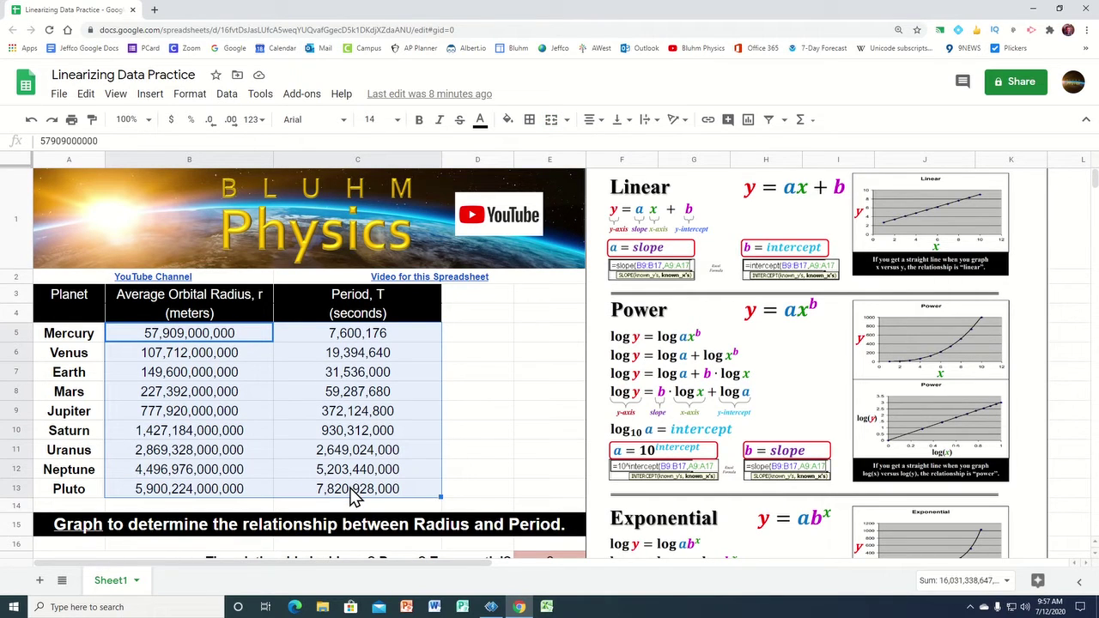
pyautogui.click(146, 96)
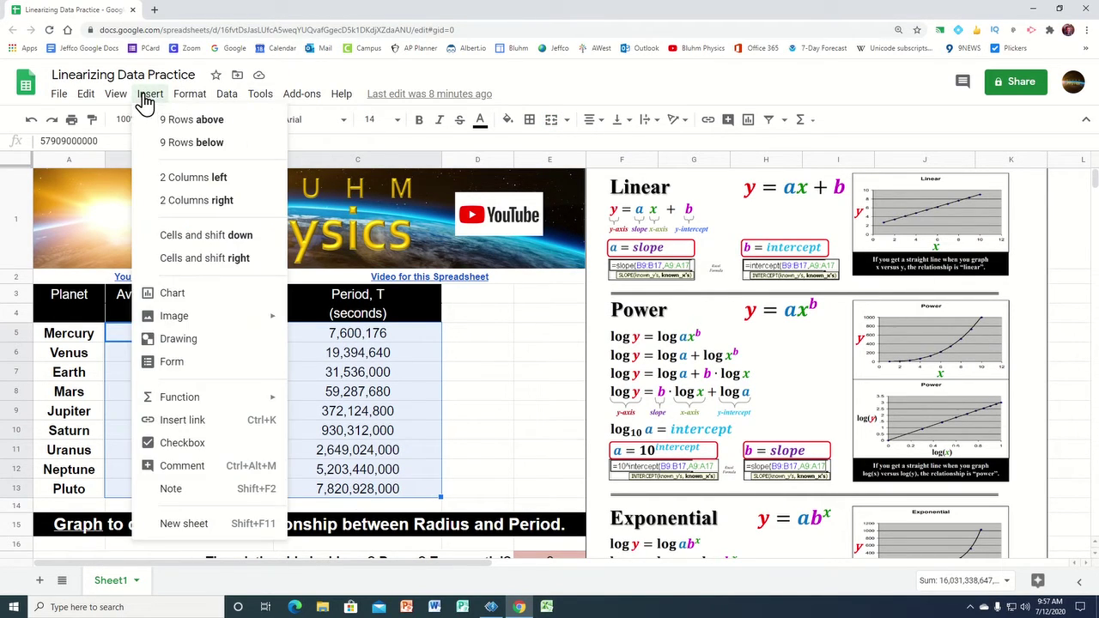
pyautogui.click(177, 301)
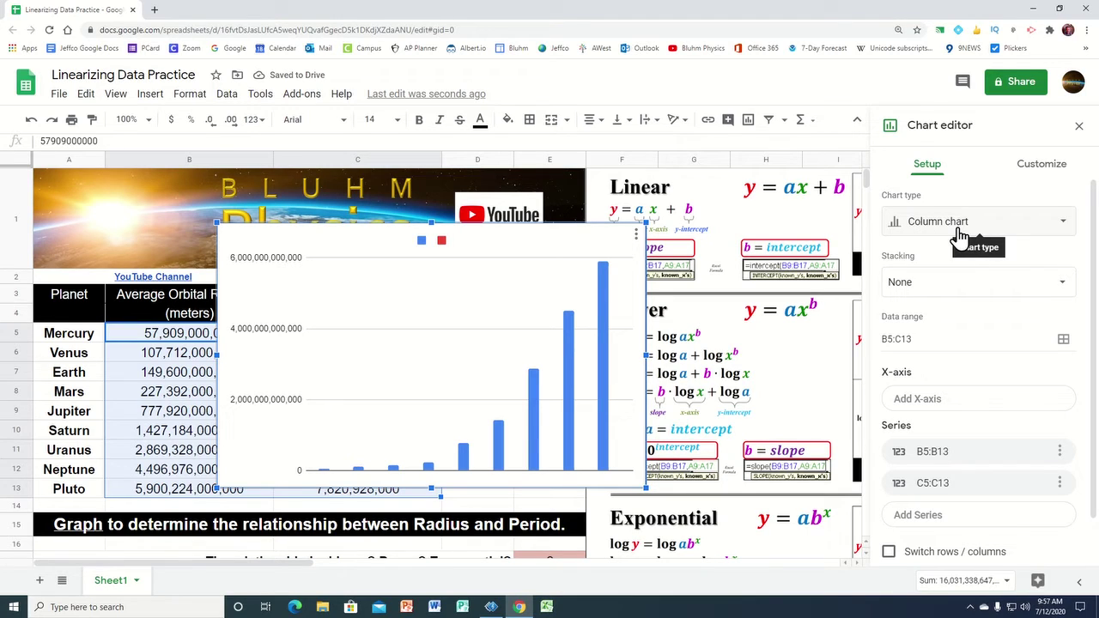
pyautogui.click(1056, 231)
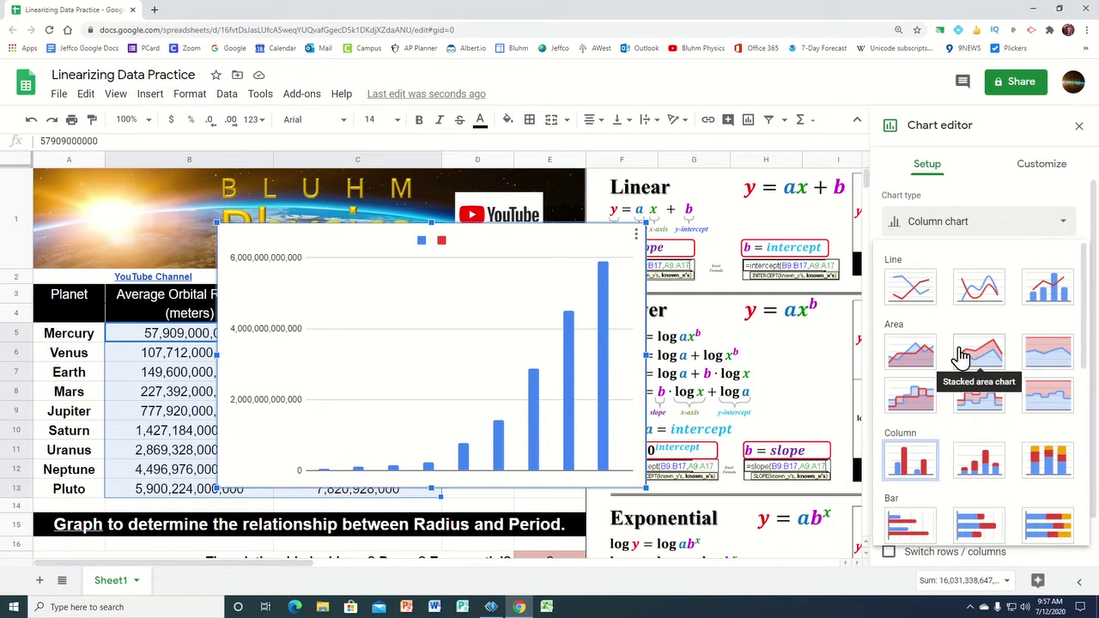
pyautogui.scroll(-1, 953, 374)
pyautogui.scroll(-3, 955, 374)
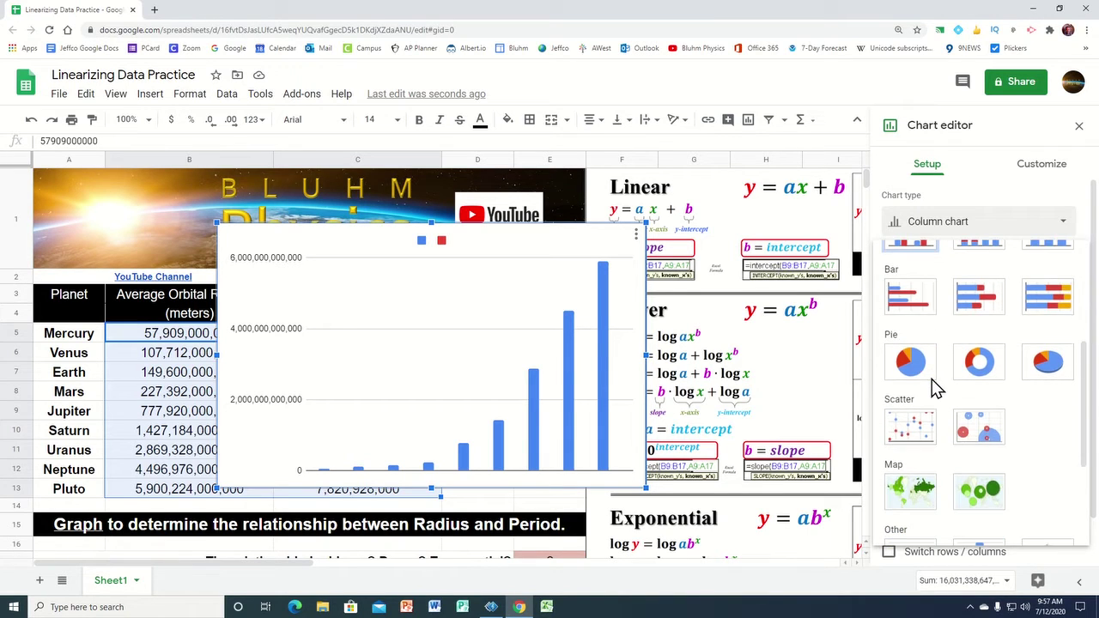
pyautogui.click(903, 442)
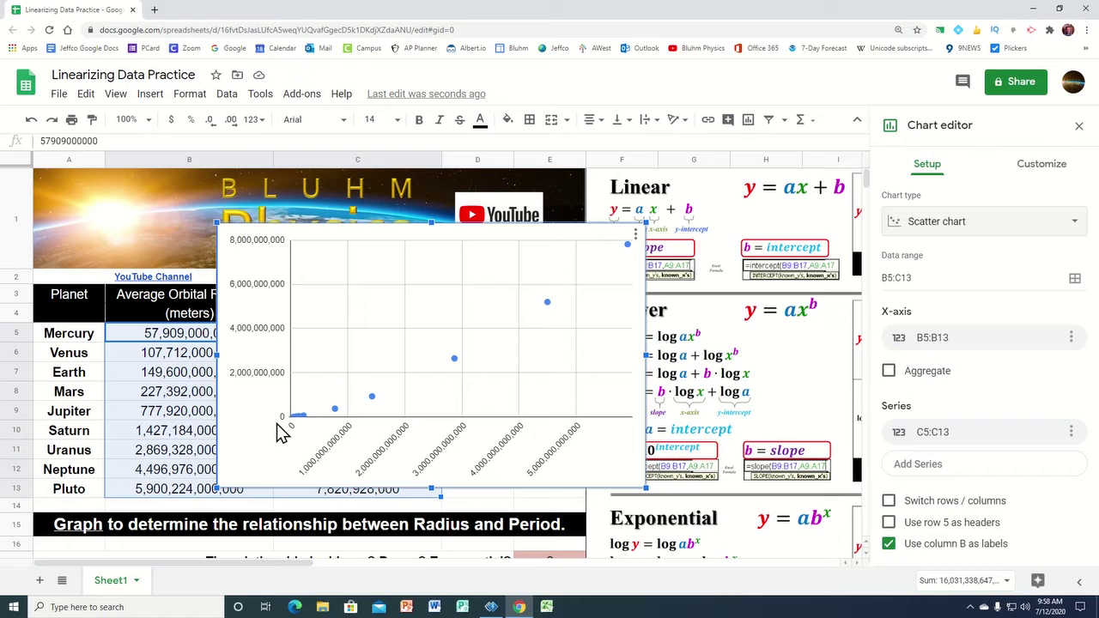
pyautogui.press('Delete')
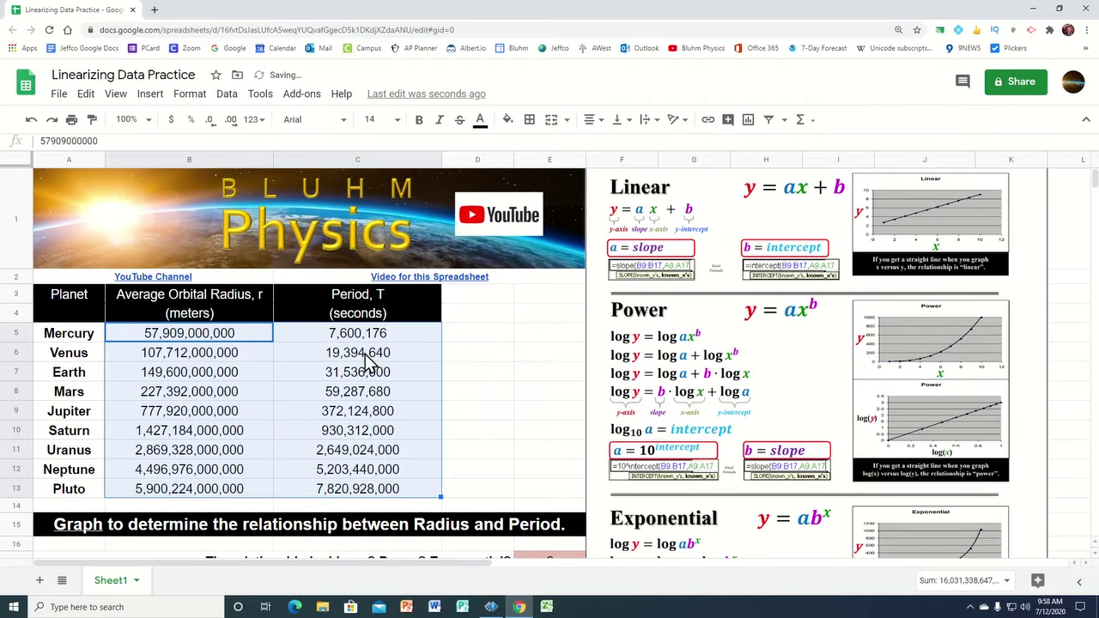
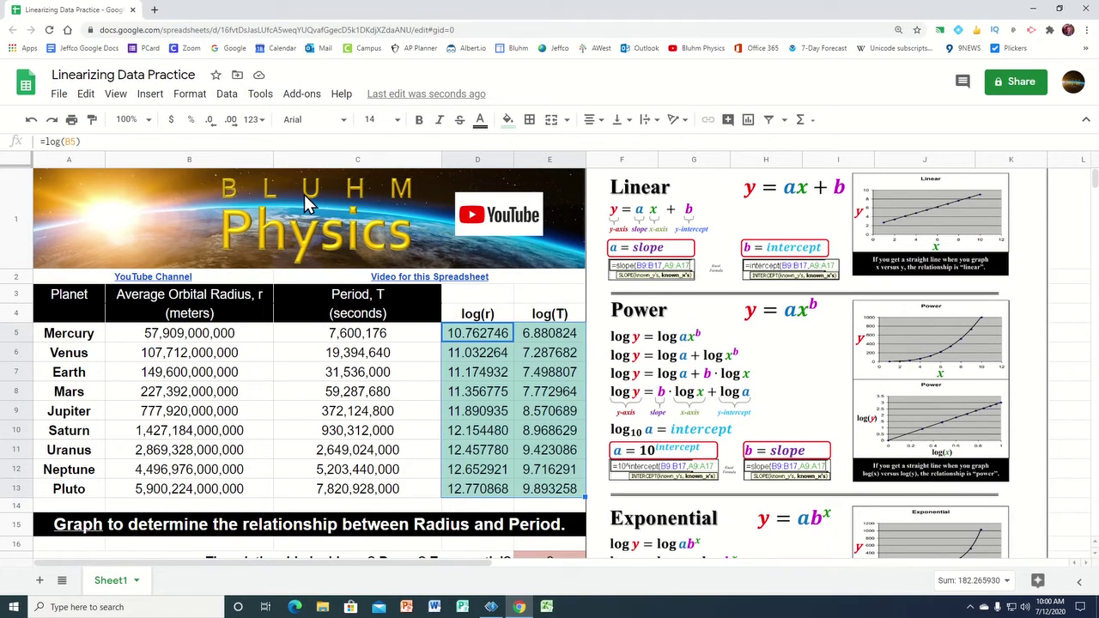
# - Insert a scatter chart of log(T) versus log(r) from D5:E13 and move it beyond the reference equations, past column K
pyautogui.click(149, 95)
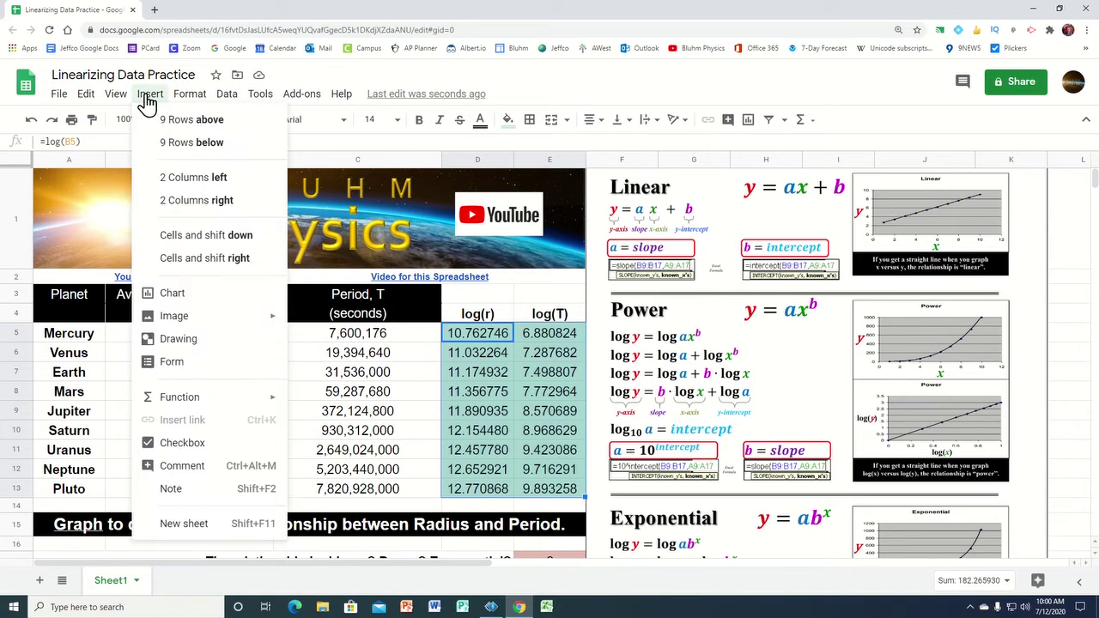
pyautogui.click(187, 294)
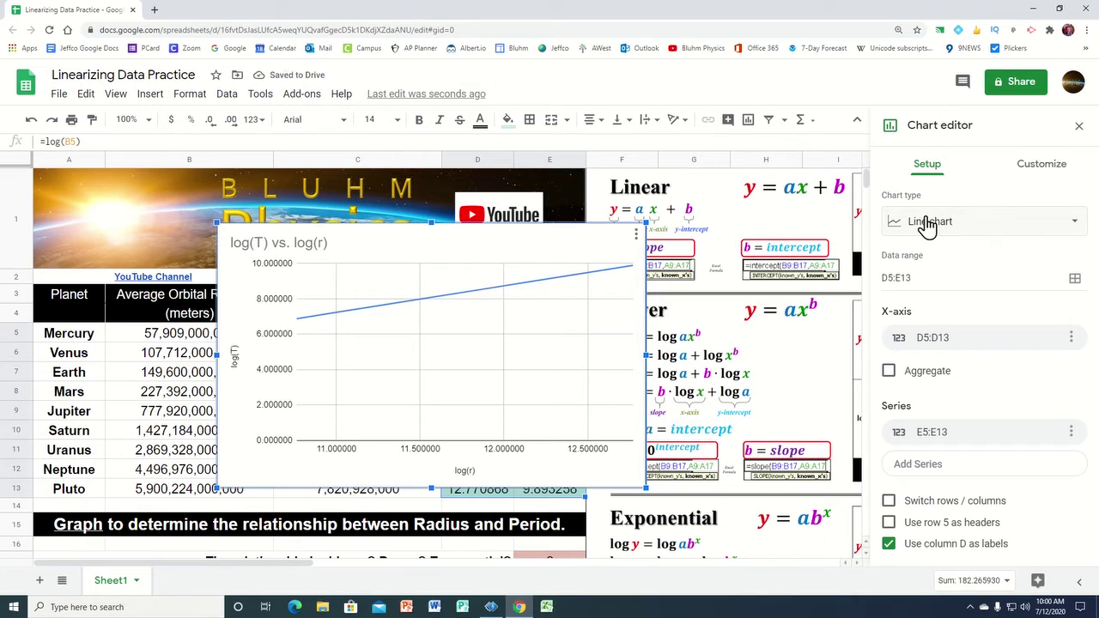
pyautogui.click(1069, 223)
pyautogui.scroll(-3, 1018, 391)
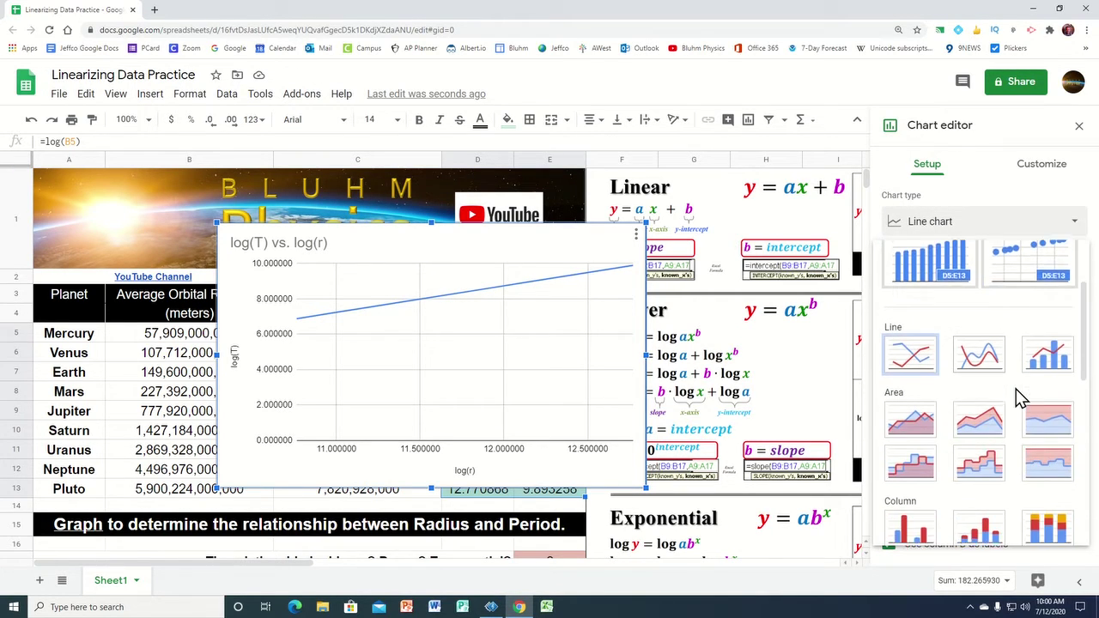
pyautogui.scroll(-2, 1018, 396)
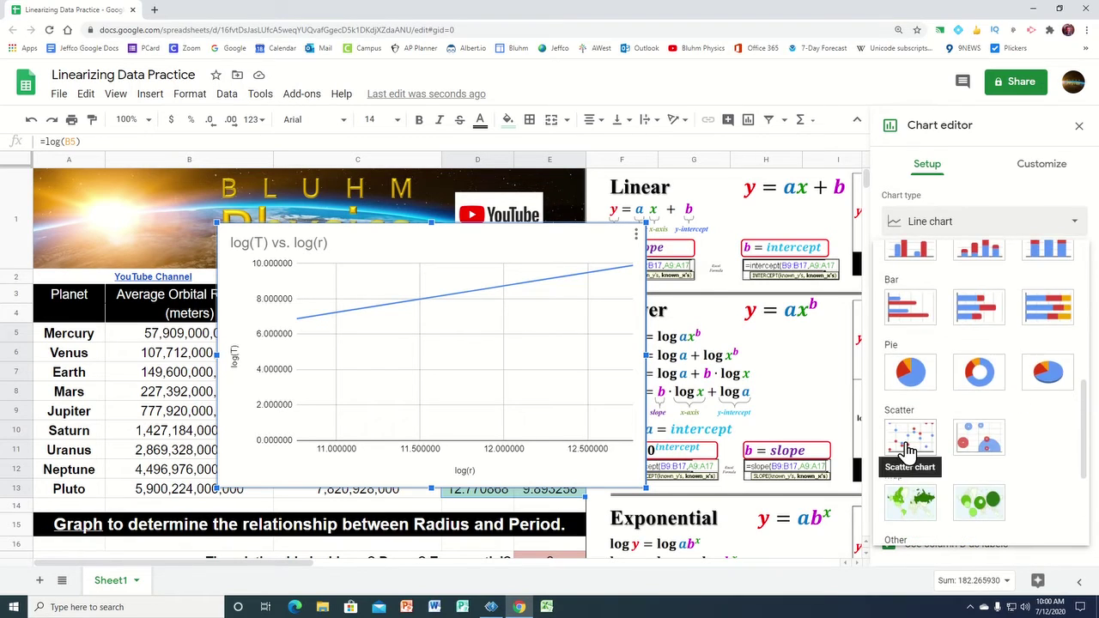
pyautogui.click(910, 447)
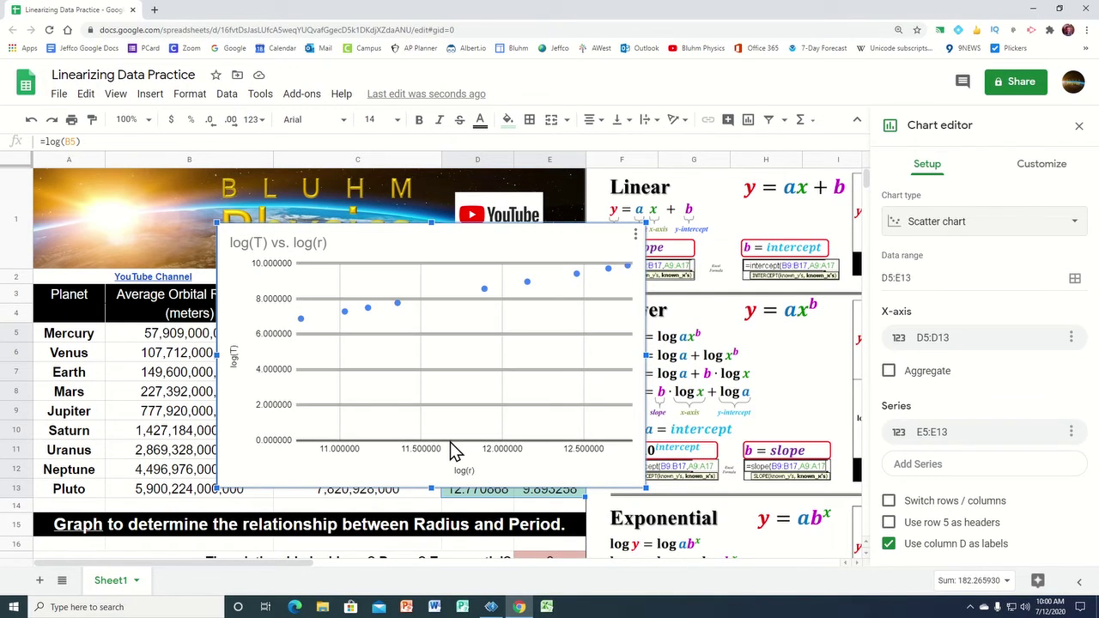
pyautogui.click(1079, 127)
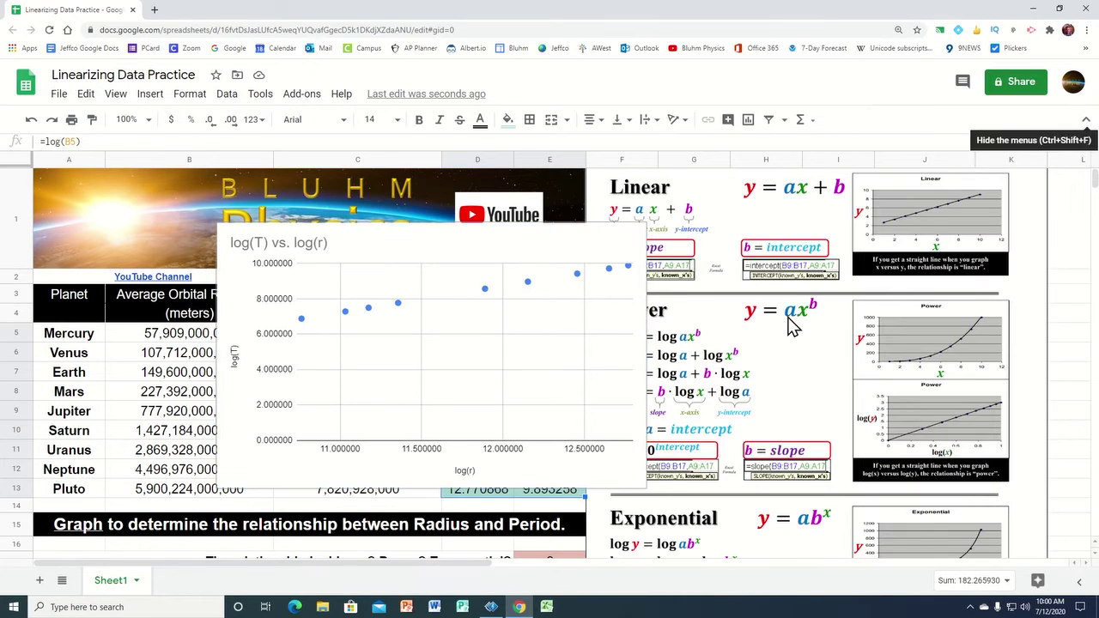
pyautogui.moveTo(239, 390); pyautogui.dragTo(1030, 385)
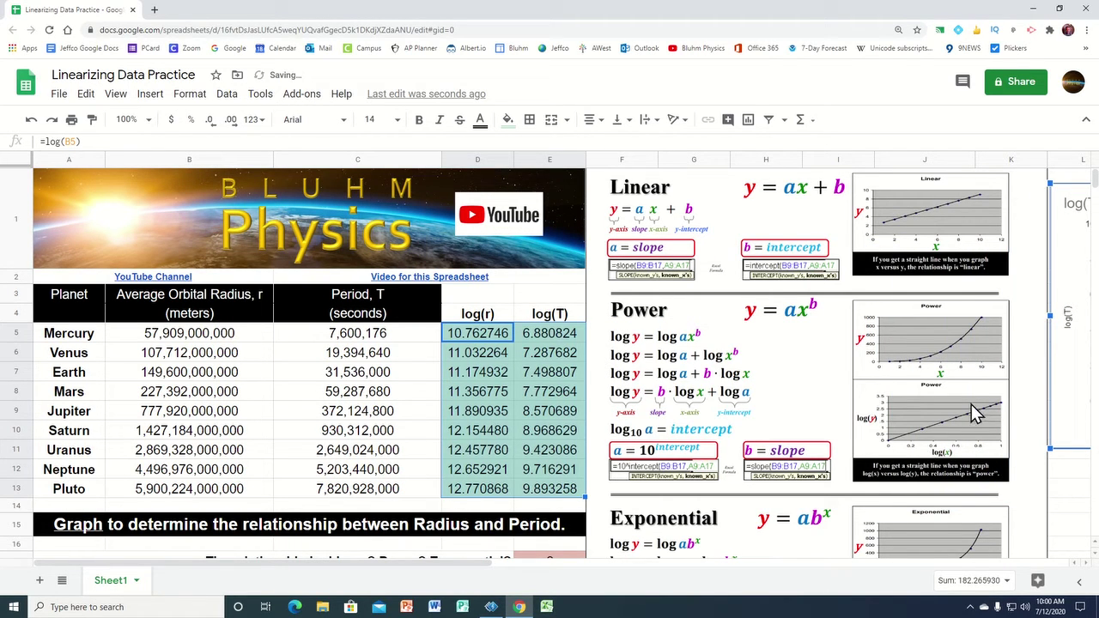
# - Enter Power in E17 as the relationship between radius and period
pyautogui.scroll(-3, 525, 416)
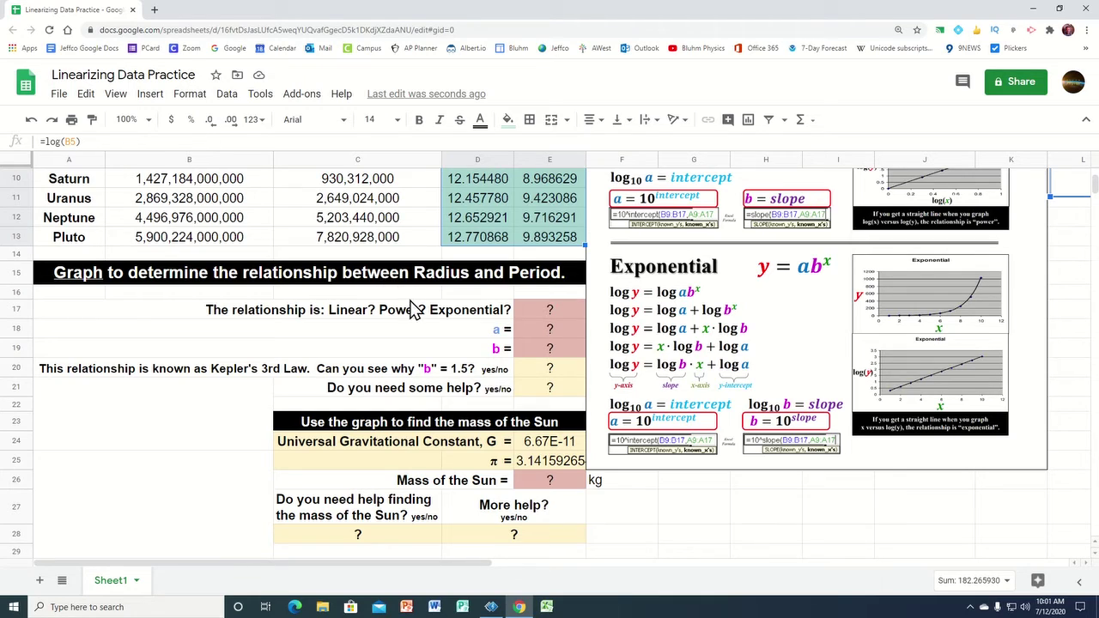
pyautogui.click(576, 317)
pyautogui.write('Power')
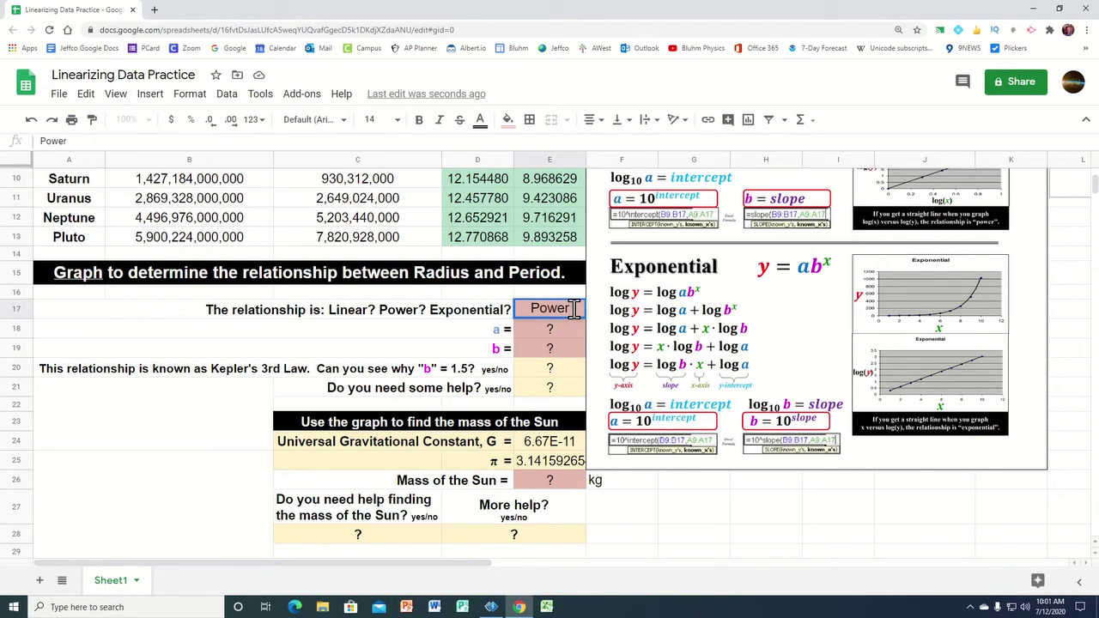
pyautogui.press('Return')
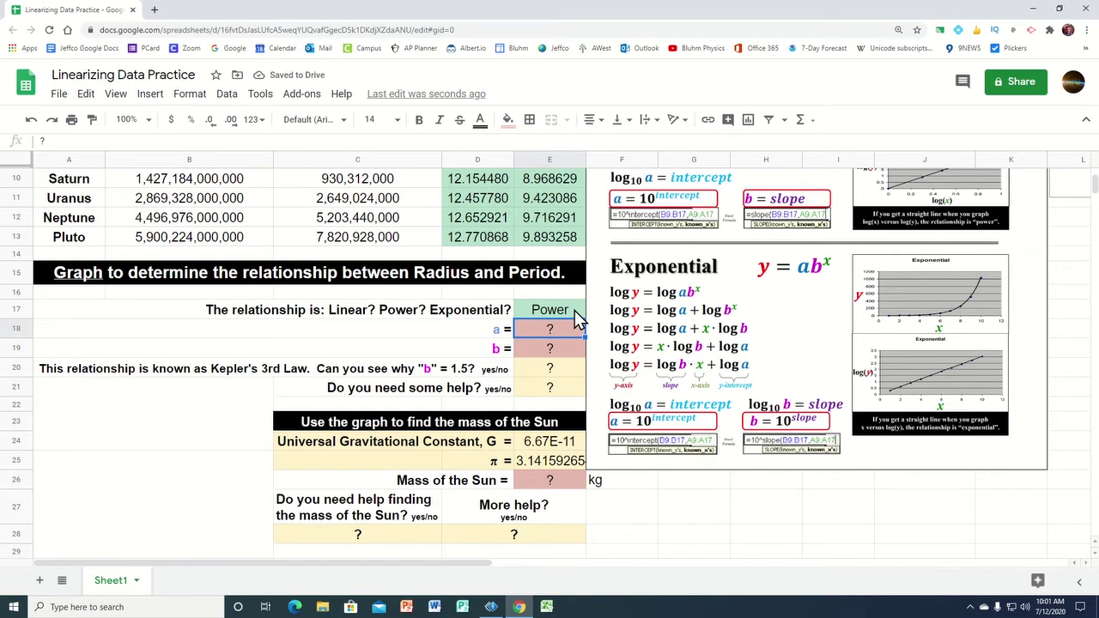
# - Calculate a in E18 as 10 raised to the intercept of log(T) in E5:E13 versus log(r) in D5:D13
pyautogui.scroll(3, 579, 304)
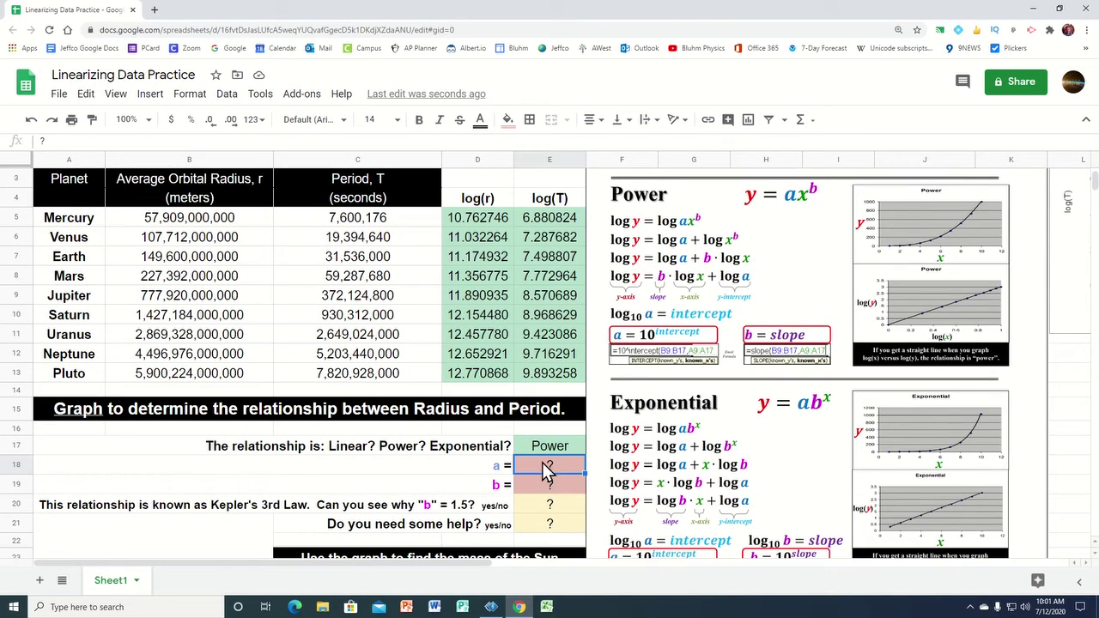
pyautogui.write('=')
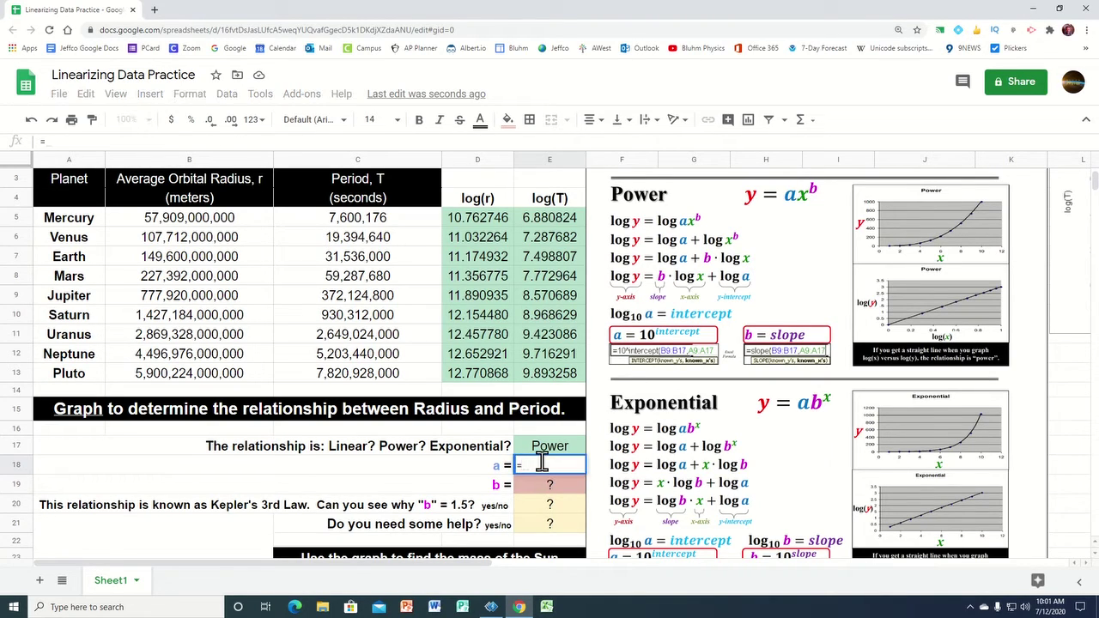
pyautogui.write('10')
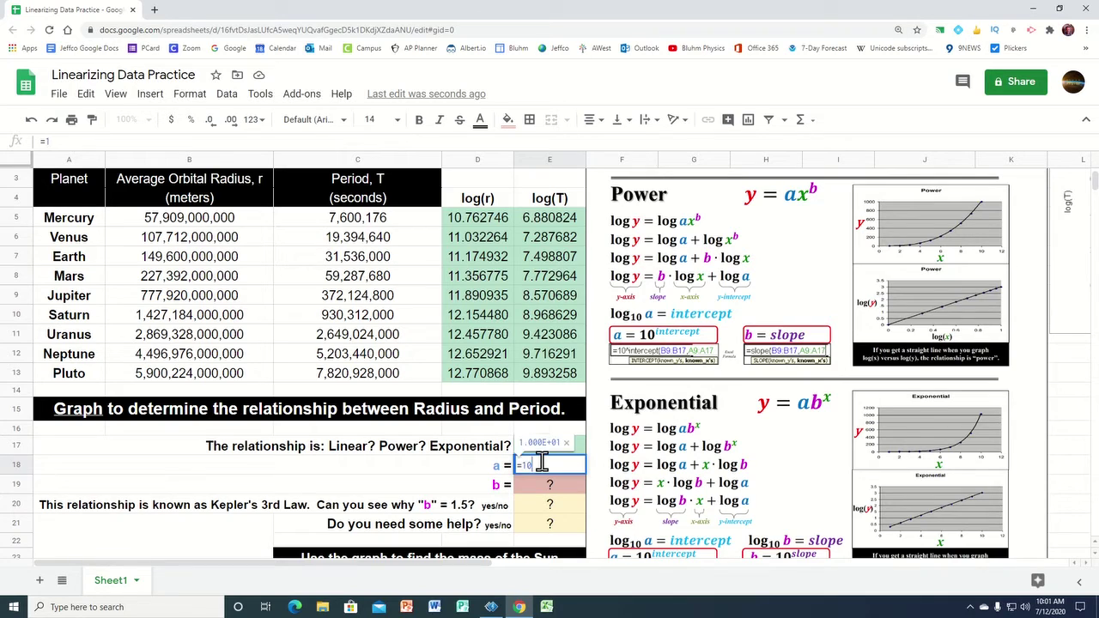
pyautogui.write('^')
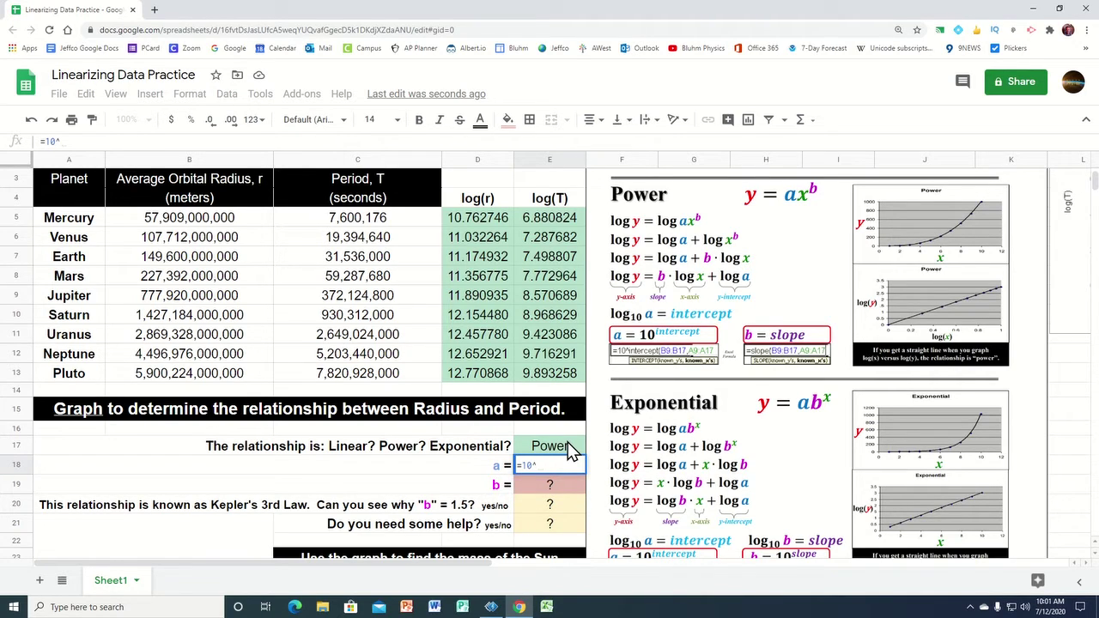
pyautogui.write('intercept')
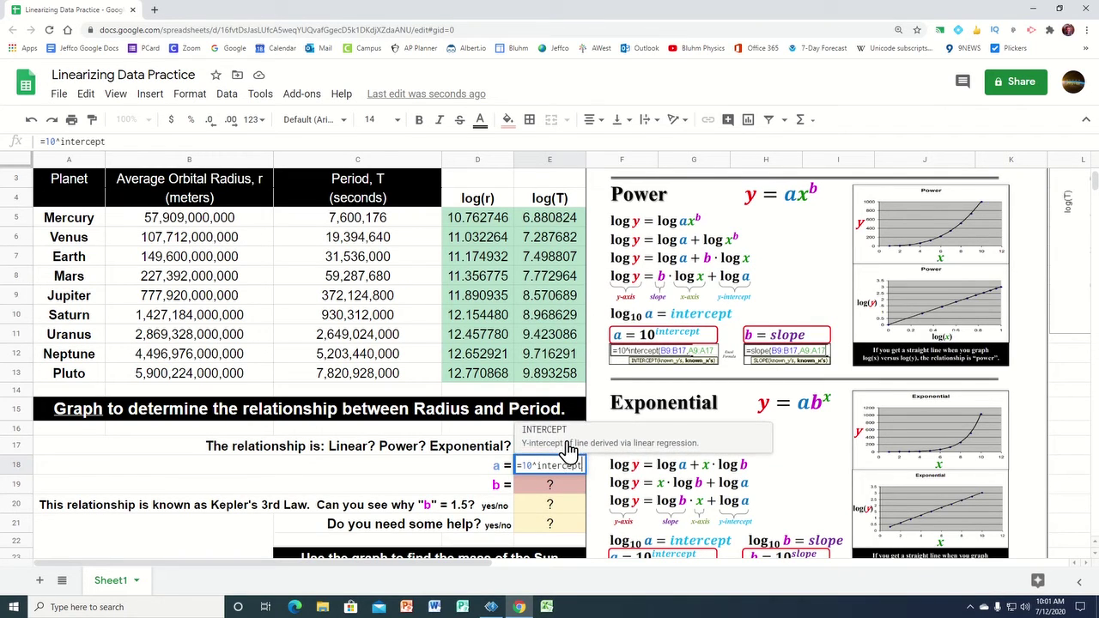
pyautogui.click(569, 447)
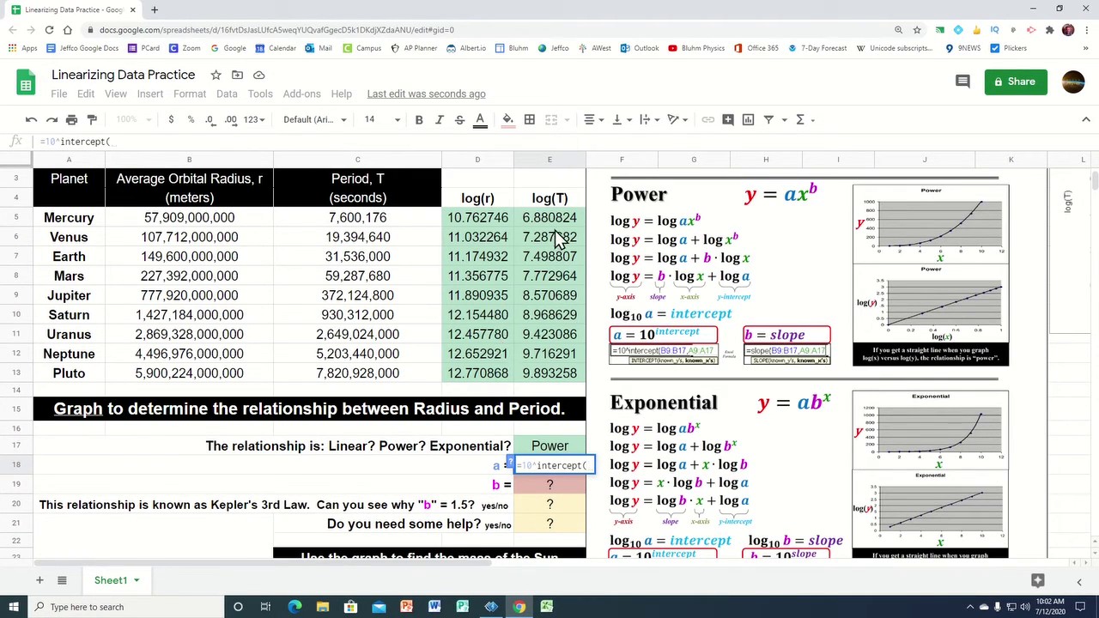
pyautogui.moveTo(556, 225); pyautogui.dragTo(557, 384)
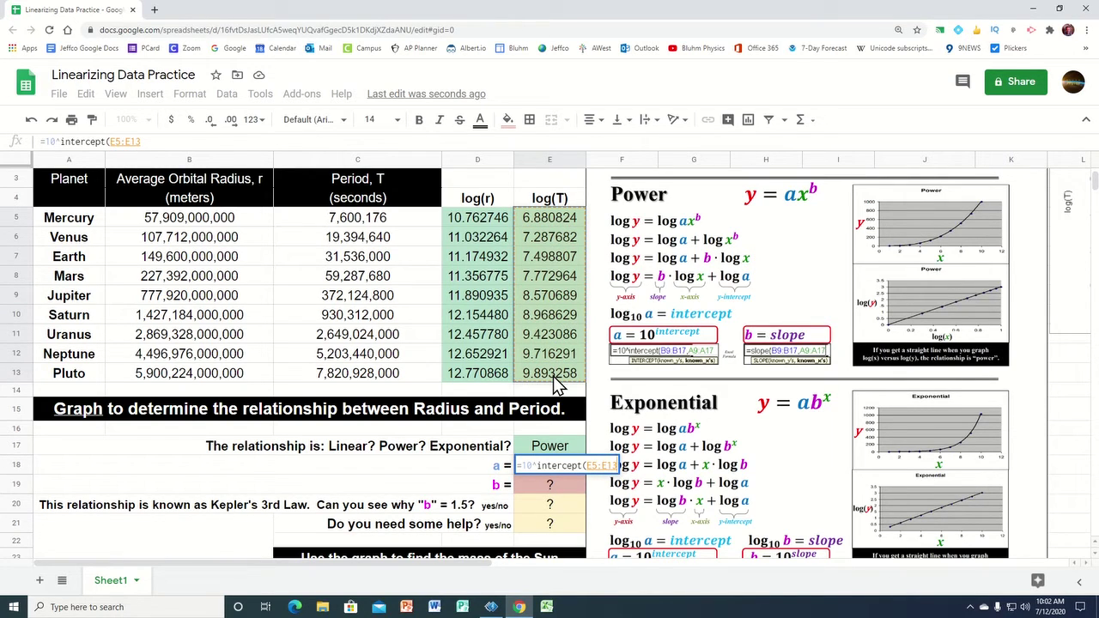
pyautogui.write(',')
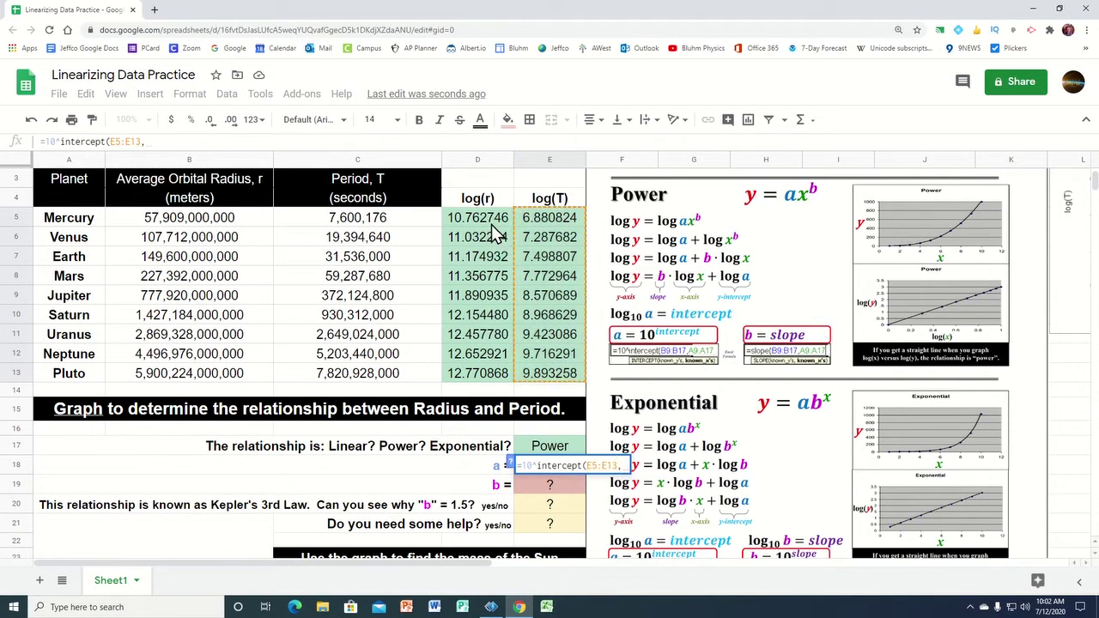
pyautogui.moveTo(491, 221); pyautogui.dragTo(491, 378)
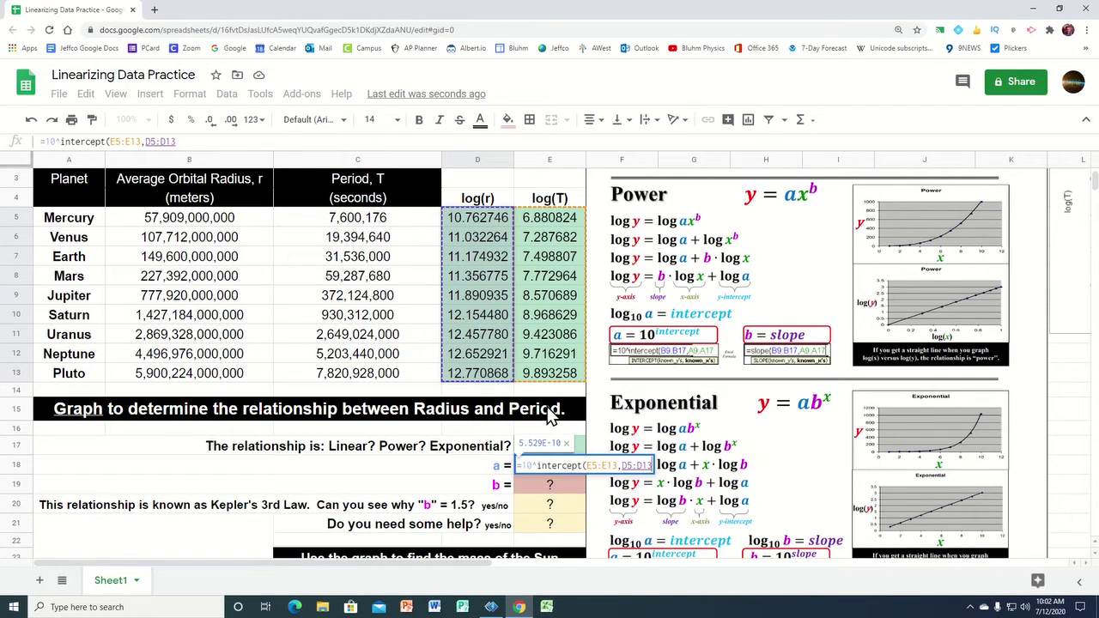
pyautogui.press('Return')
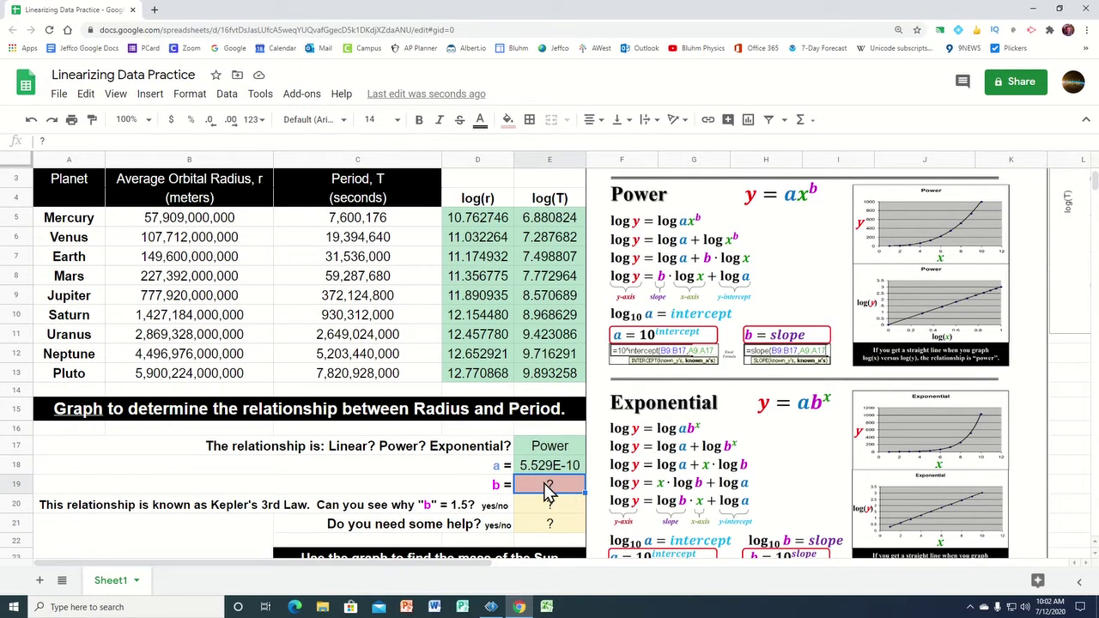
# - Calculate b in E19 as the slope of log(T) in E5:E13 versus log(r) in D5:D13
pyautogui.write('=')
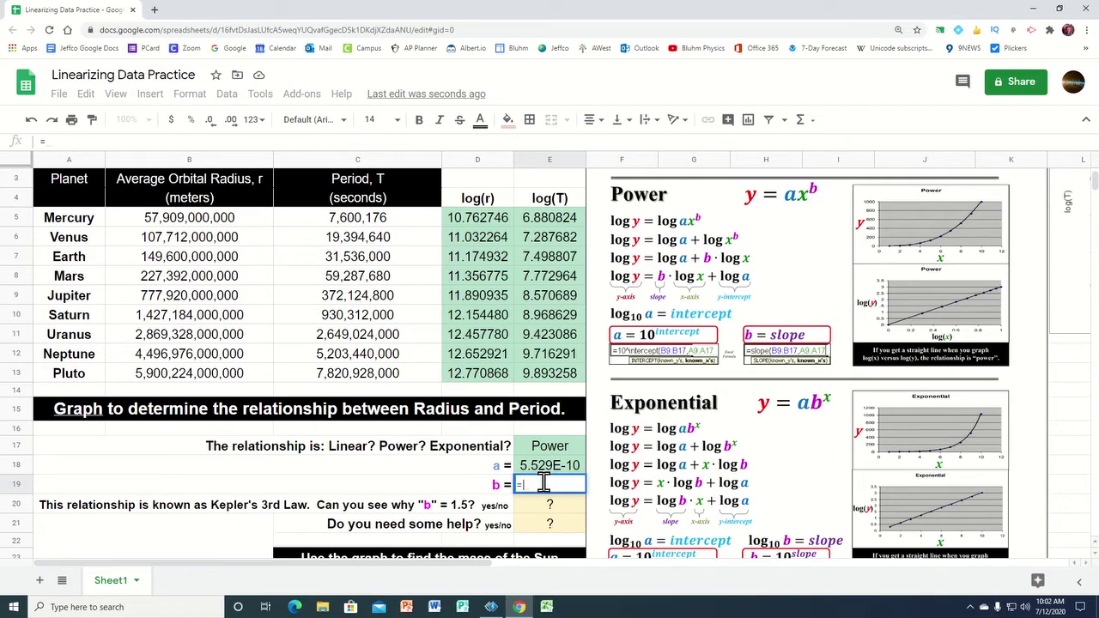
pyautogui.write('sl')
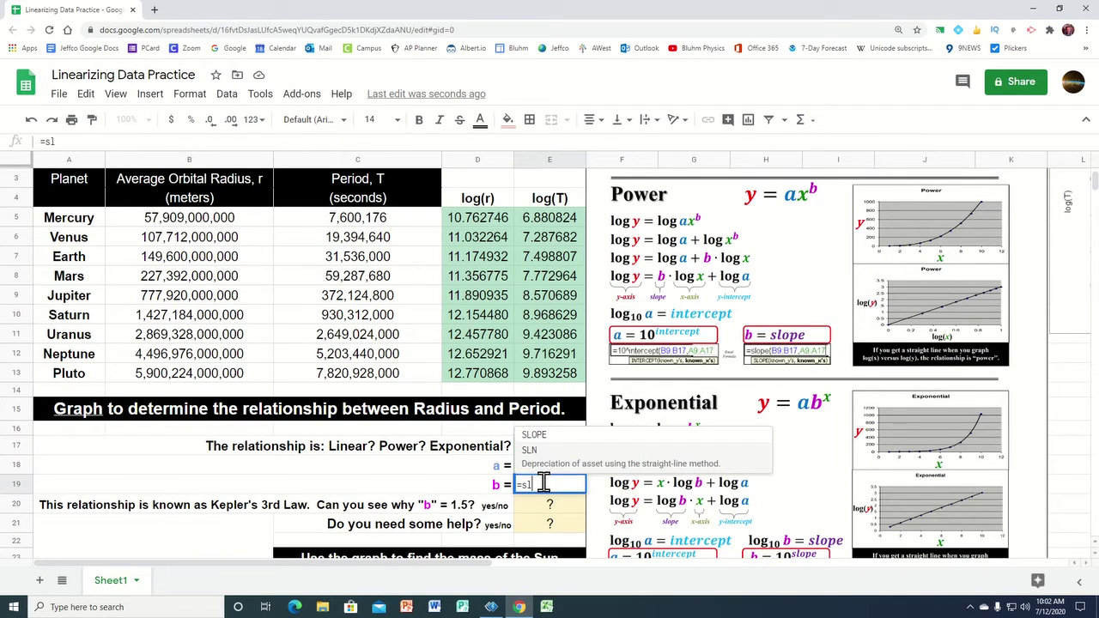
pyautogui.write('ope')
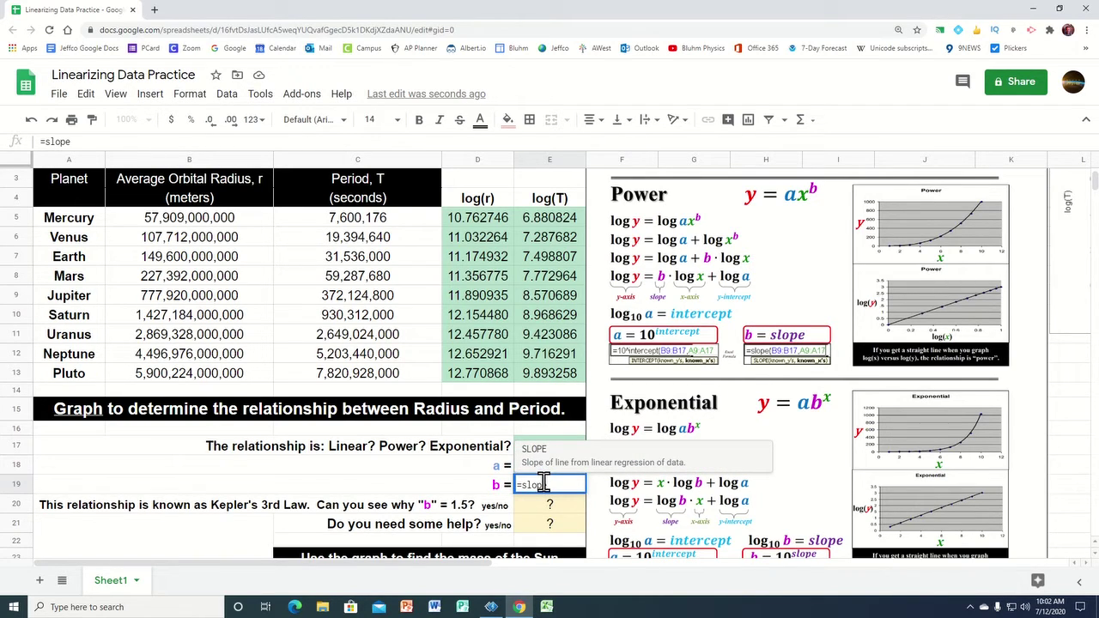
pyautogui.write('(')
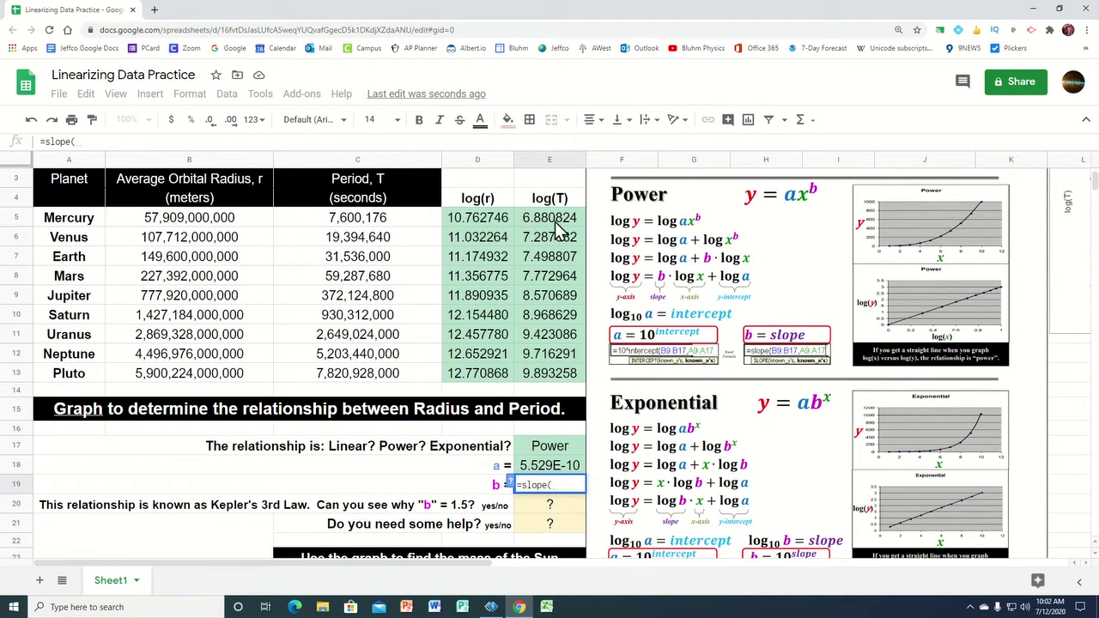
pyautogui.moveTo(548, 225); pyautogui.dragTo(545, 381)
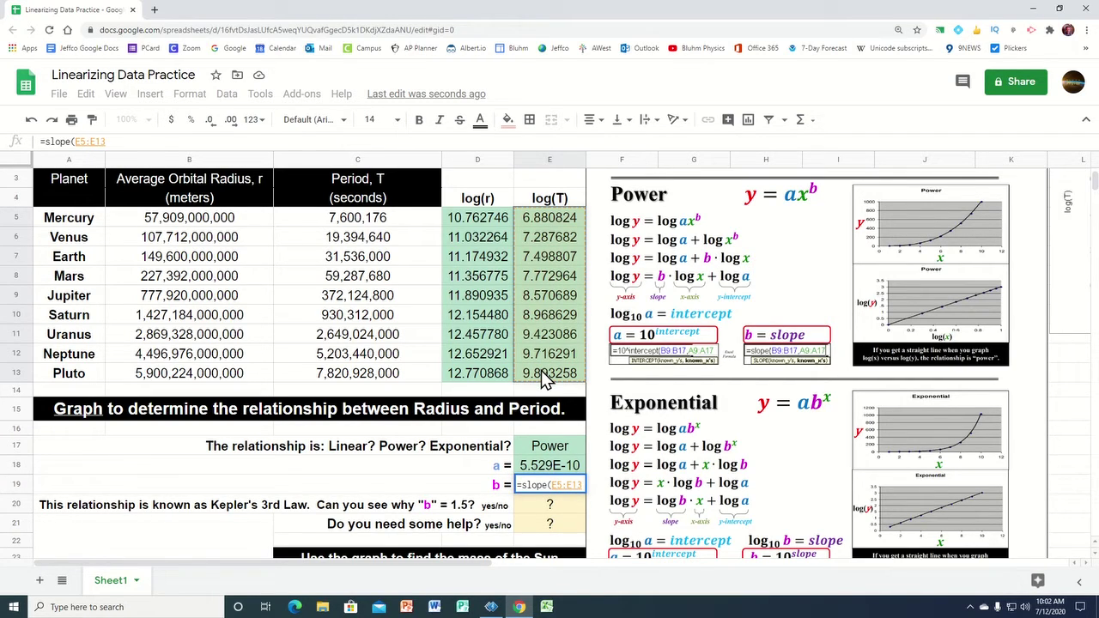
pyautogui.write(',')
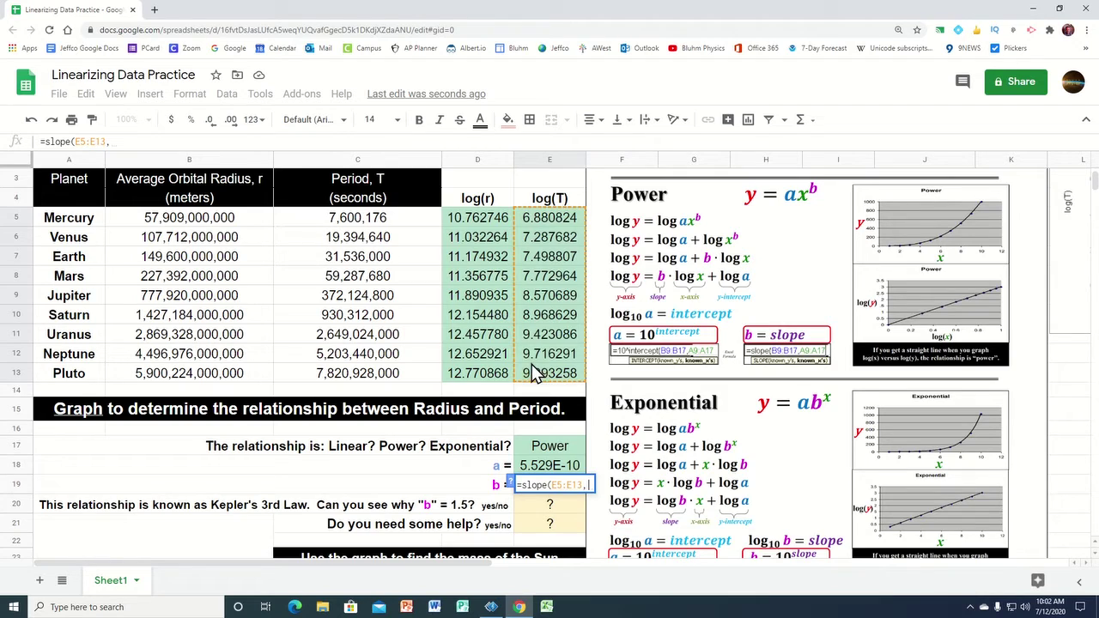
pyautogui.moveTo(460, 225); pyautogui.dragTo(465, 379)
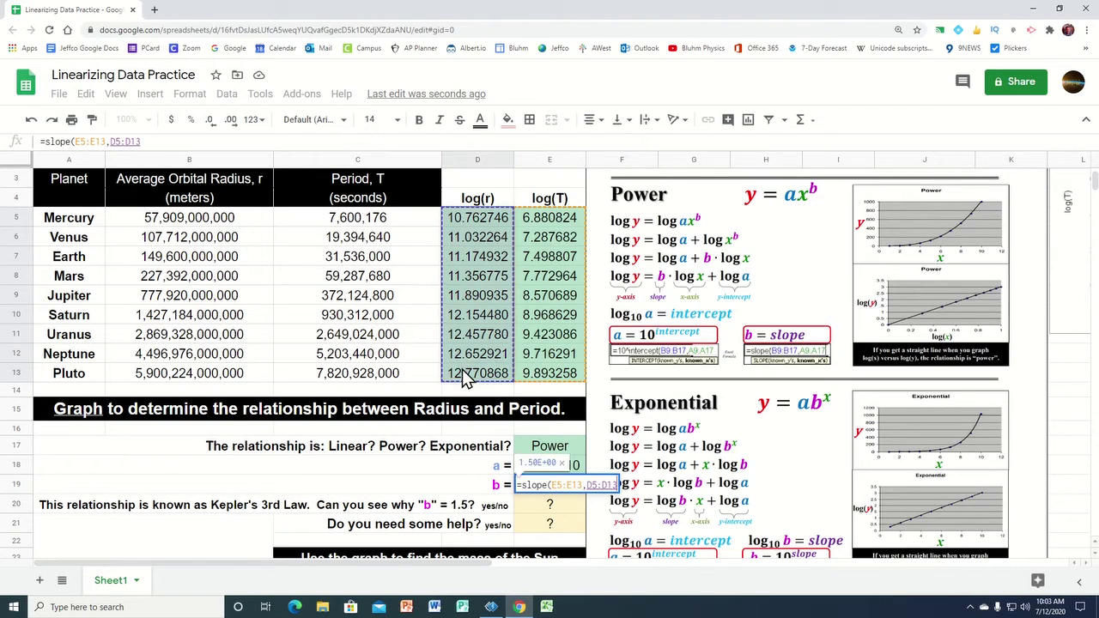
pyautogui.press('Return')
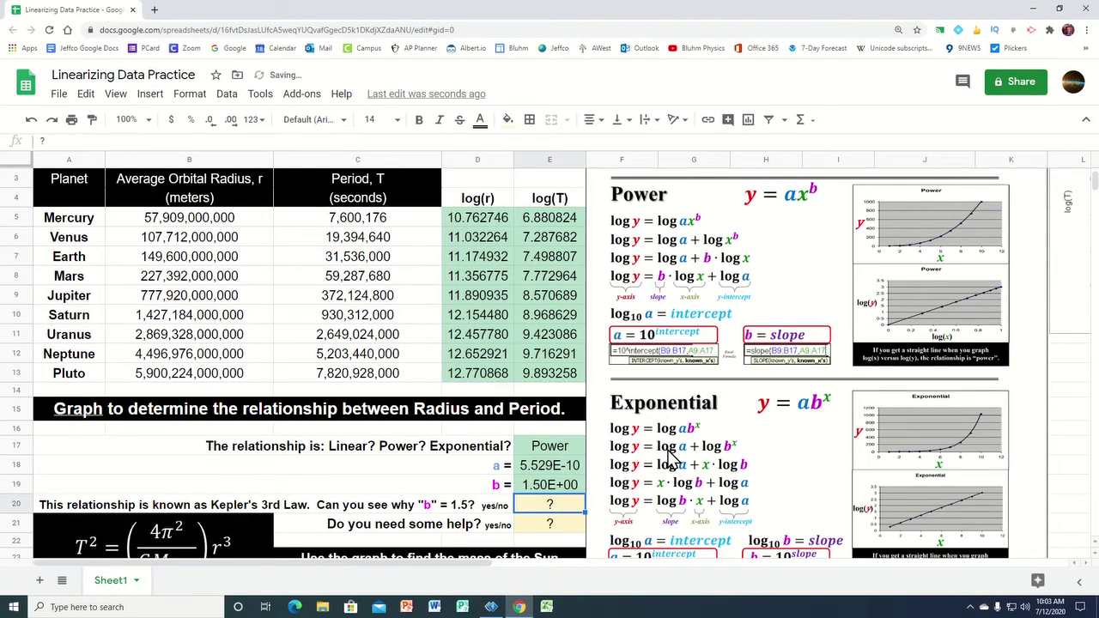
# - Change the format of the b value in E19 from scientific to the plain Number format with two decimals
pyautogui.click(553, 487)
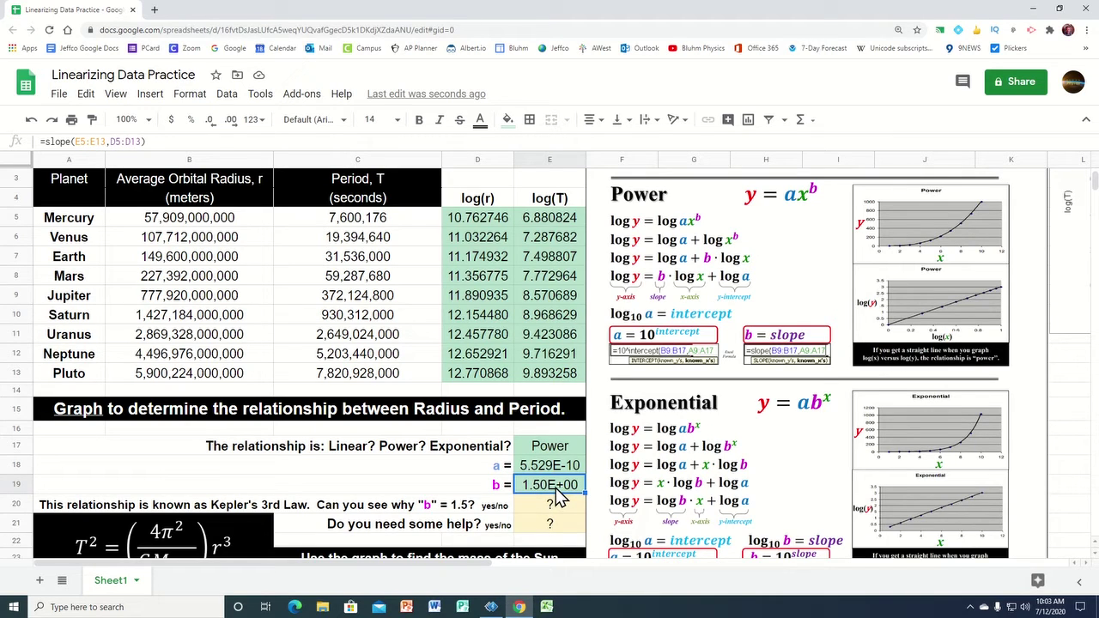
pyautogui.click(184, 96)
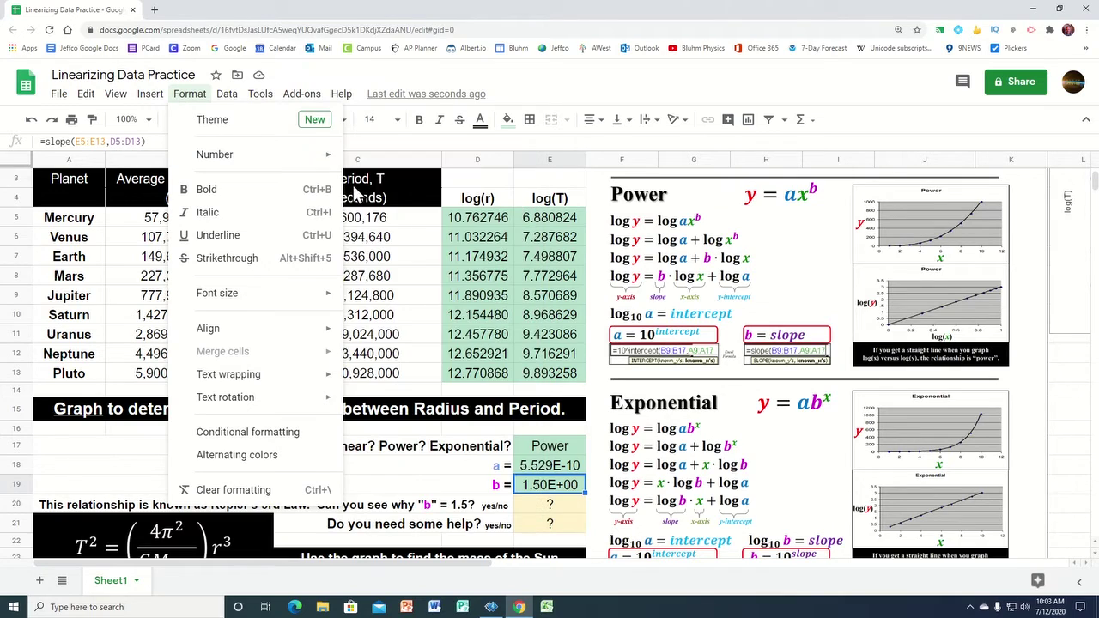
pyautogui.moveTo(247, 159)
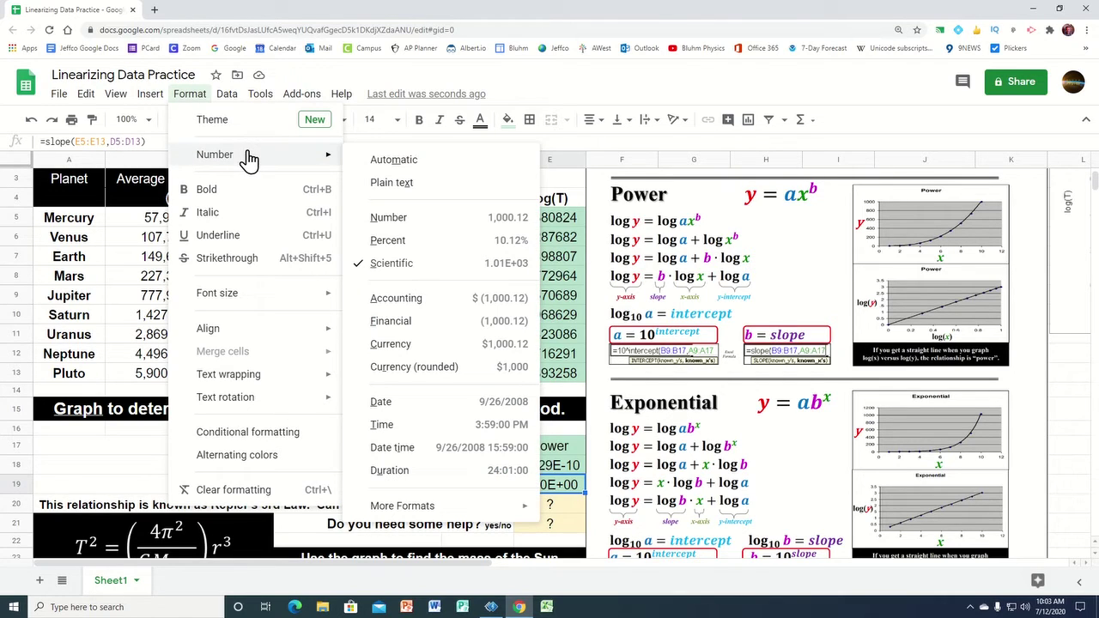
pyautogui.click(385, 221)
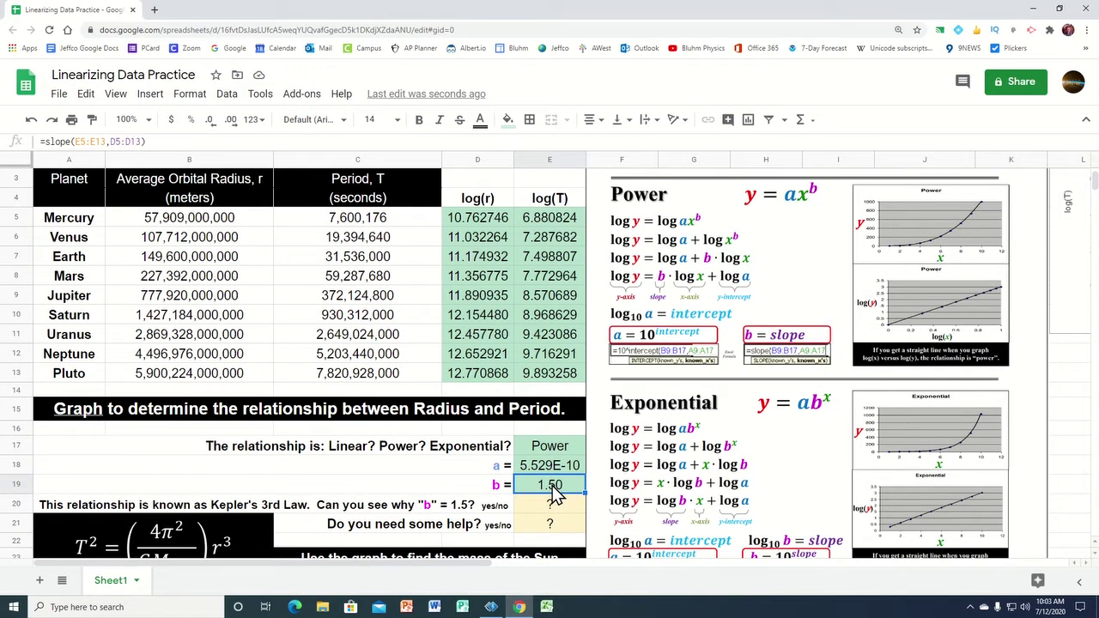
pyautogui.scroll(-2, 283, 515)
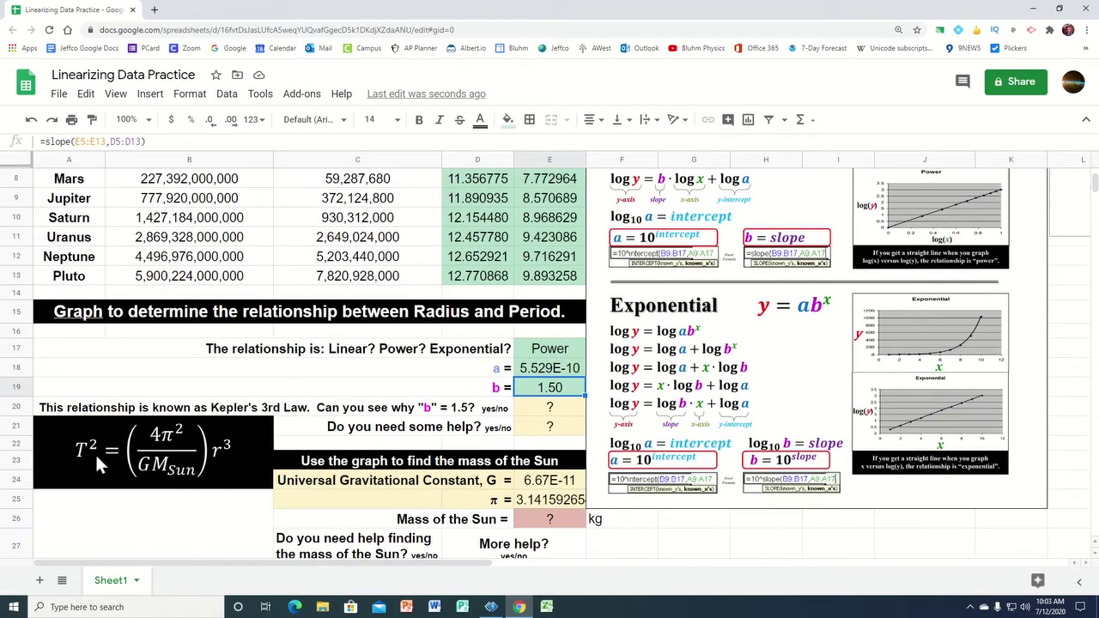